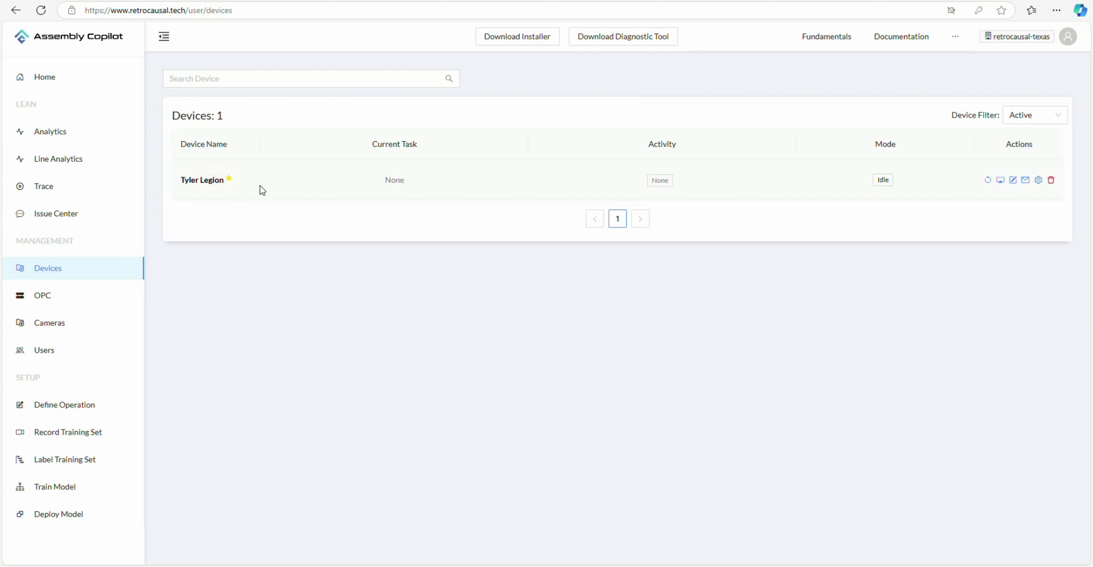
# Step: Inspect the device filter options and the listed device's name-editing dialog, leaving both without making a change
pyautogui.click(1021, 121)
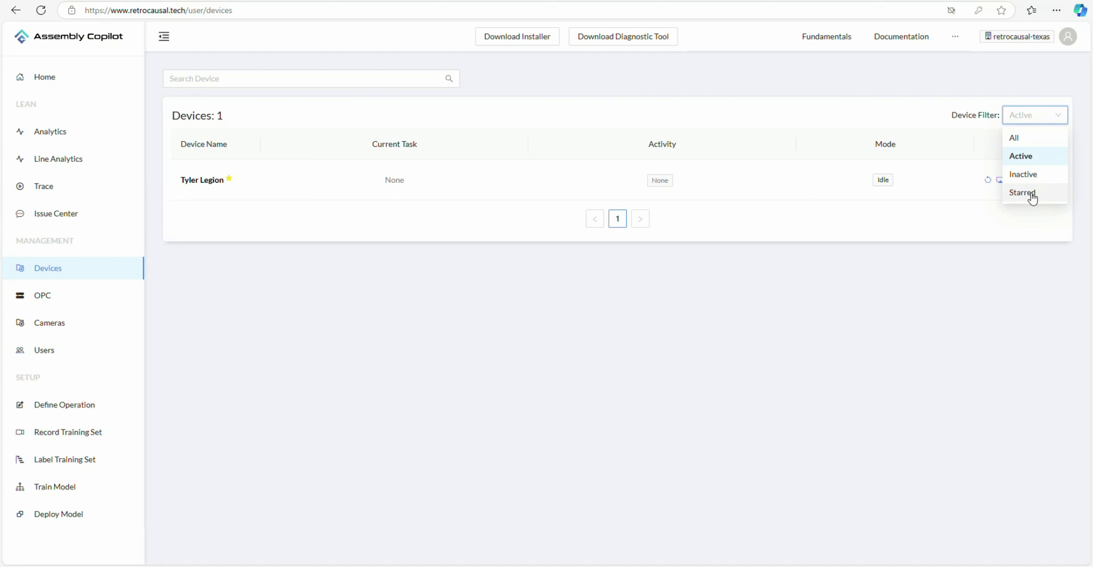
pyautogui.click(934, 220)
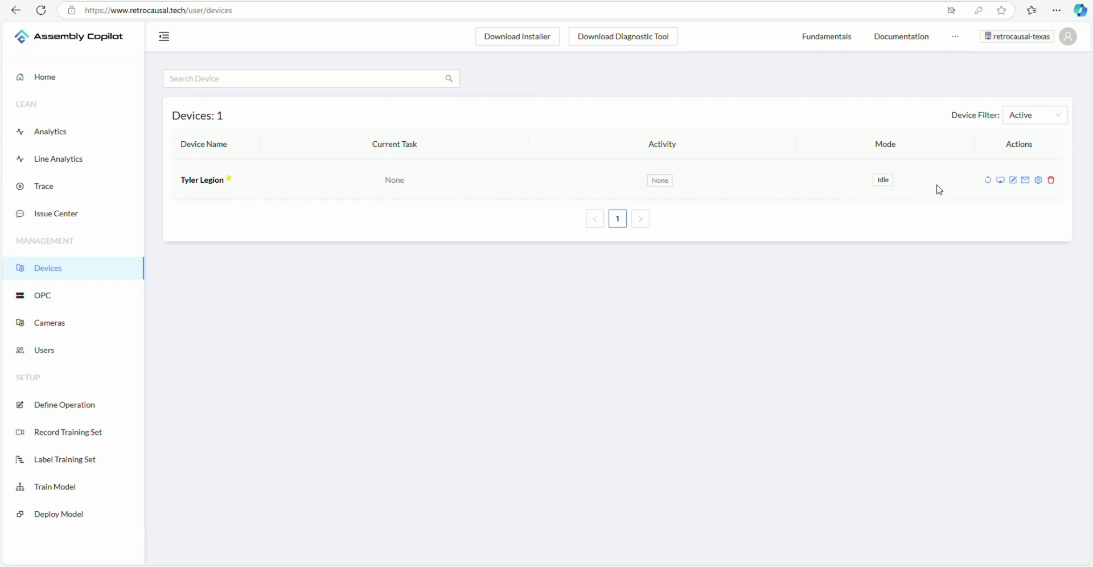
pyautogui.click(1014, 181)
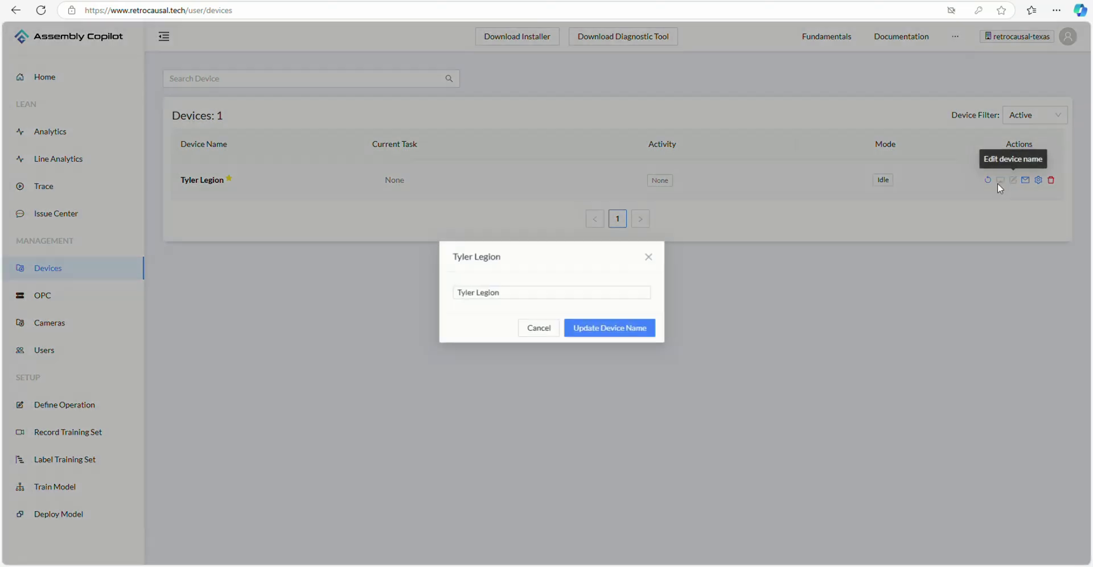
pyautogui.click(502, 293)
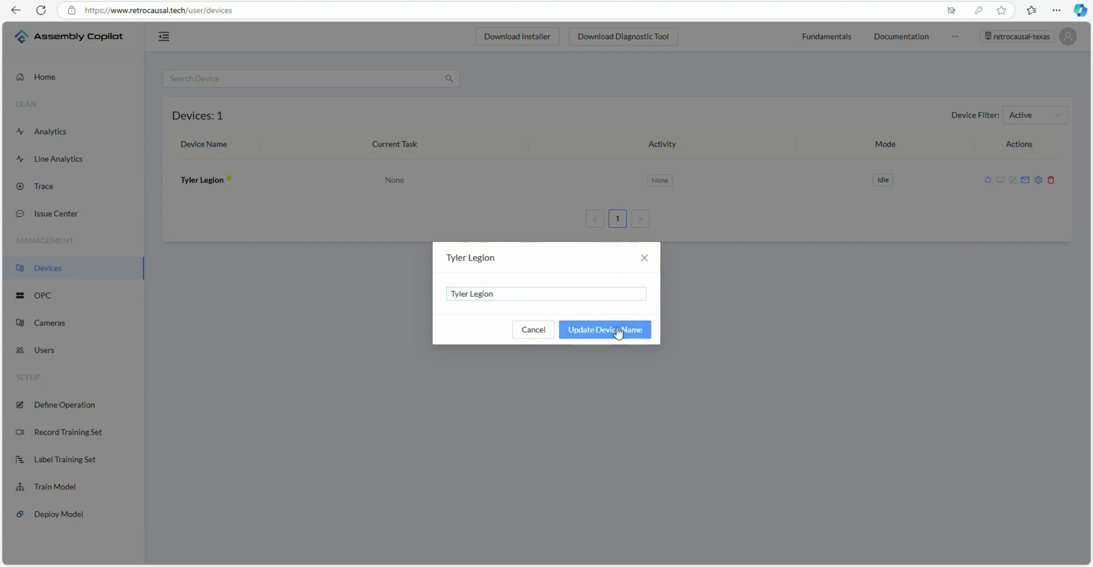
pyautogui.click(645, 261)
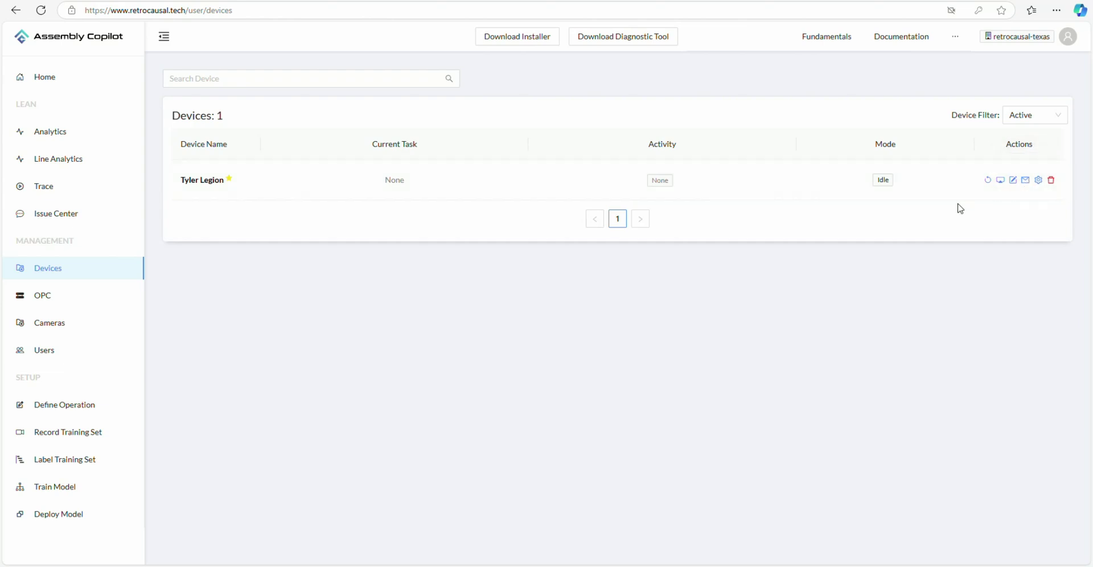
# Step: Open the listed device's settings, move it to Un Starred, and mark it as Starred again
pyautogui.click(1039, 181)
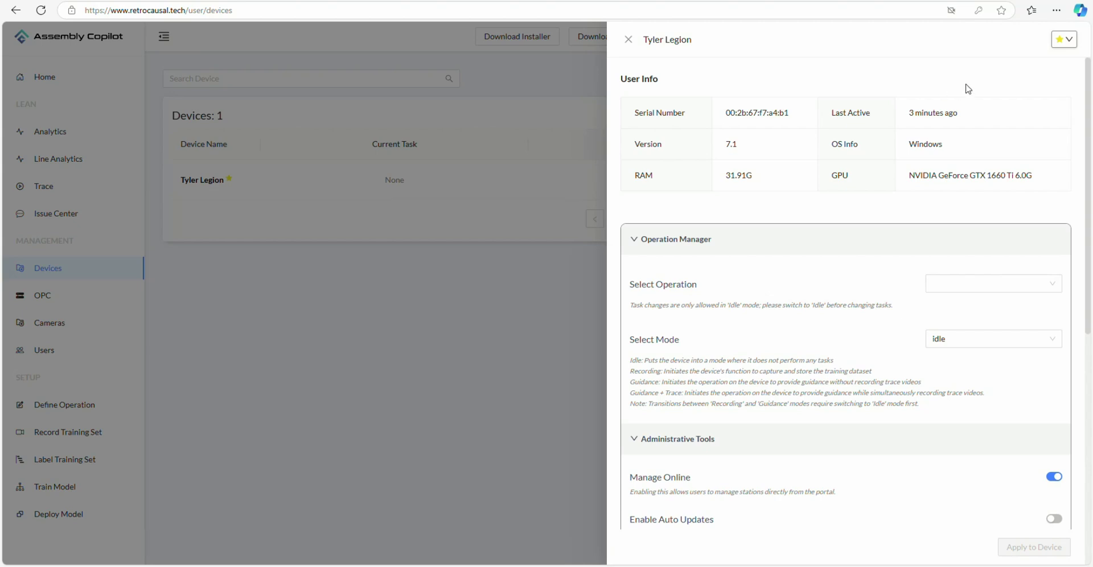
pyautogui.click(1070, 45)
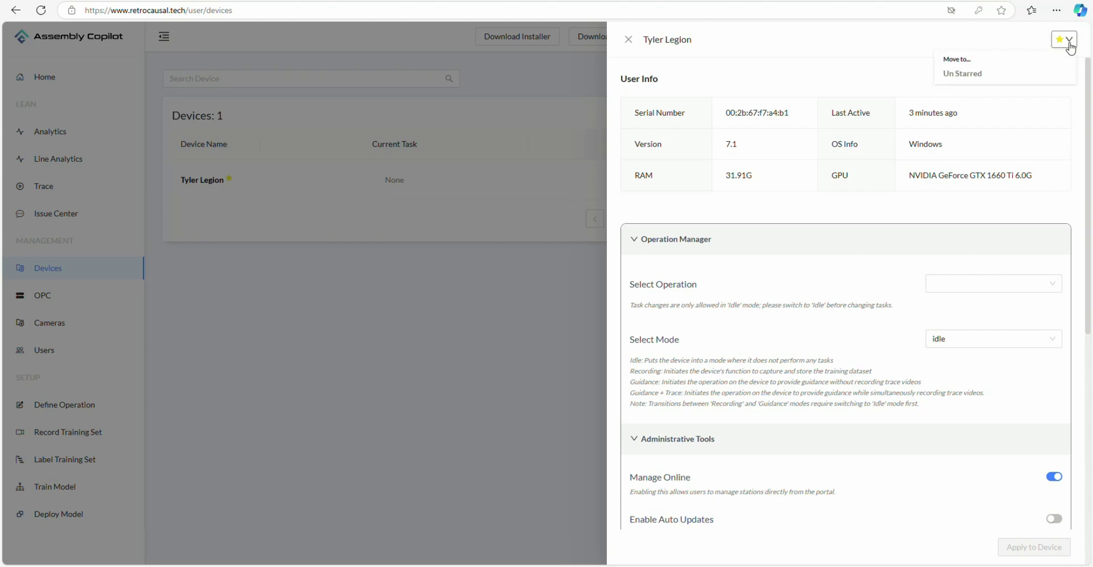
pyautogui.click(989, 79)
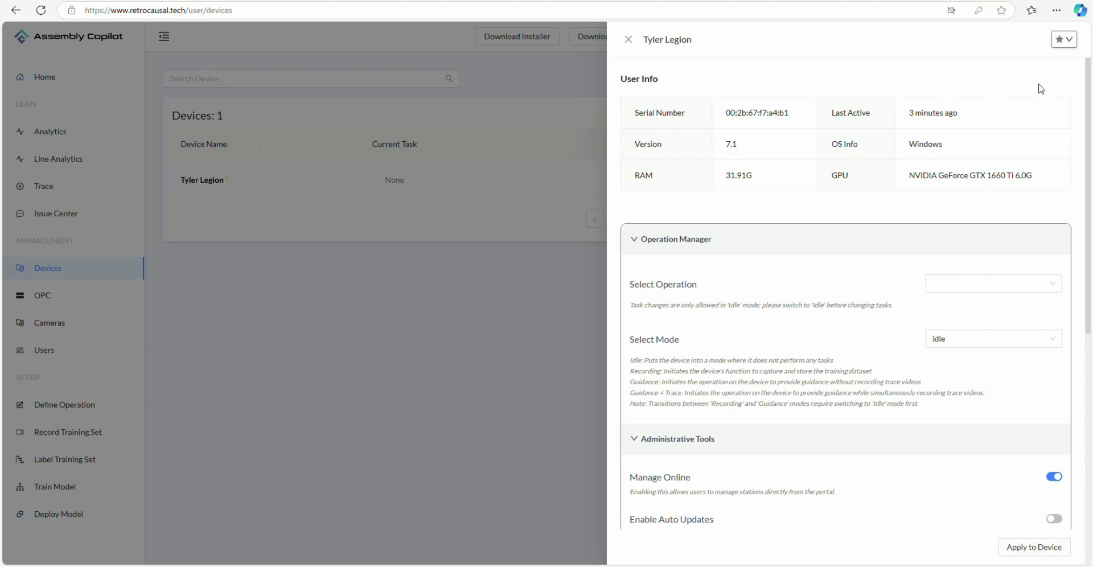
pyautogui.click(1066, 41)
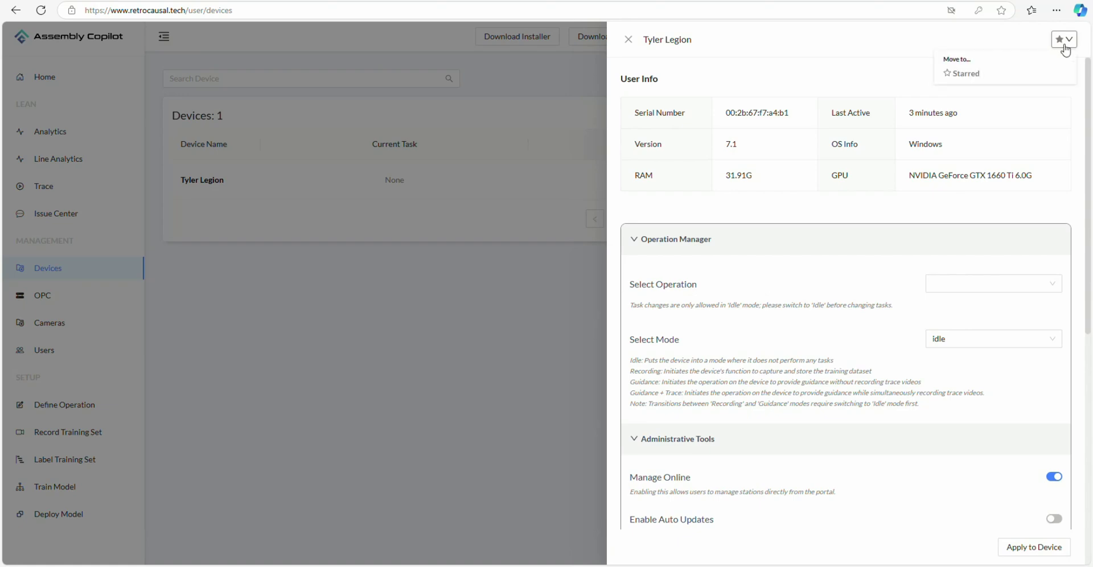
pyautogui.click(989, 81)
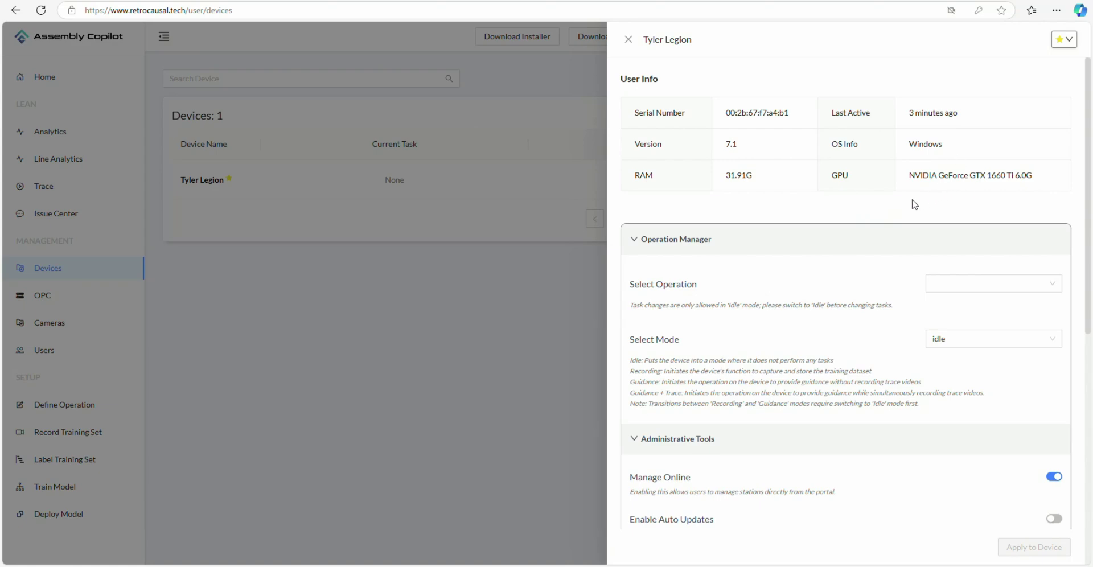
# Step: Collapse the Administrative Tools and Advanced Guidance Settings sections, leaving Operation Manager expanded
pyautogui.scroll(-1, 814, 325)
pyautogui.scroll(-1, 813, 325)
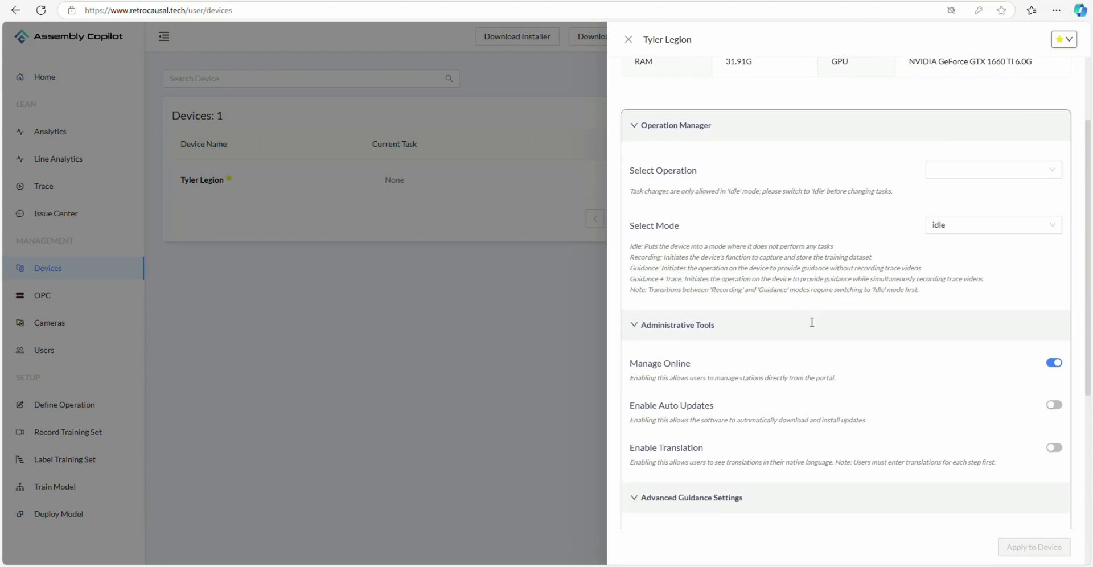
pyautogui.click(637, 135)
pyautogui.click(638, 131)
pyautogui.click(638, 132)
pyautogui.click(636, 160)
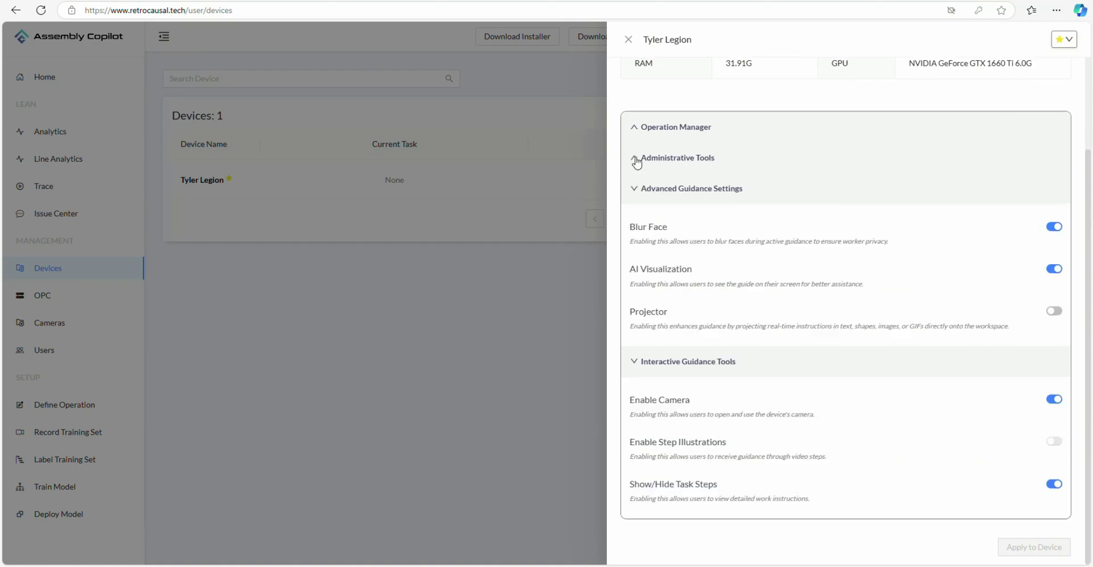
pyautogui.click(637, 192)
pyautogui.click(640, 246)
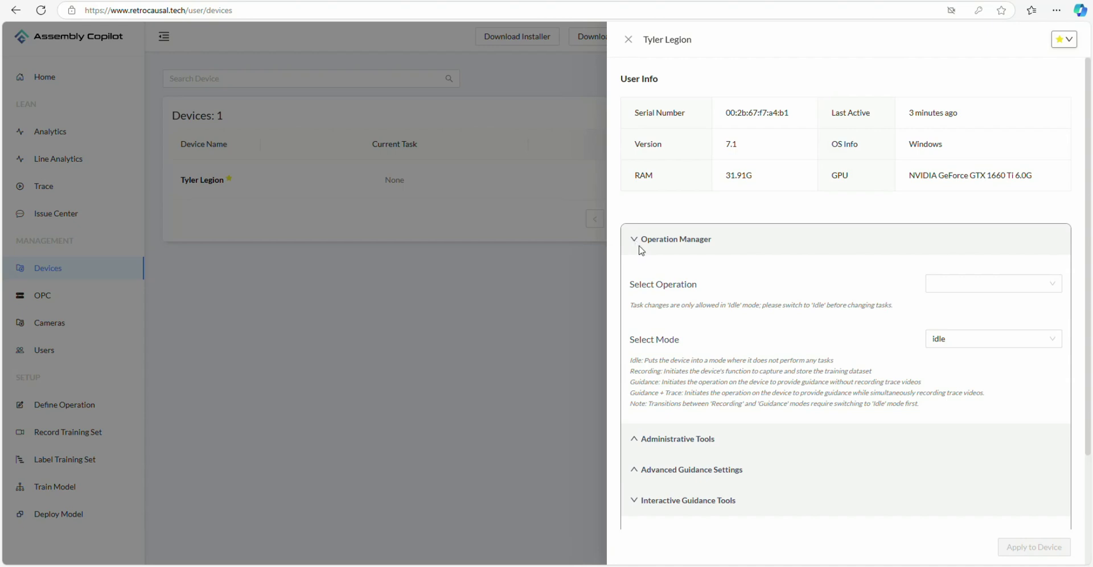
# Step: Select Test Task 25 as the device's operation in idle mode and apply it to the device
pyautogui.scroll(-1, 720, 285)
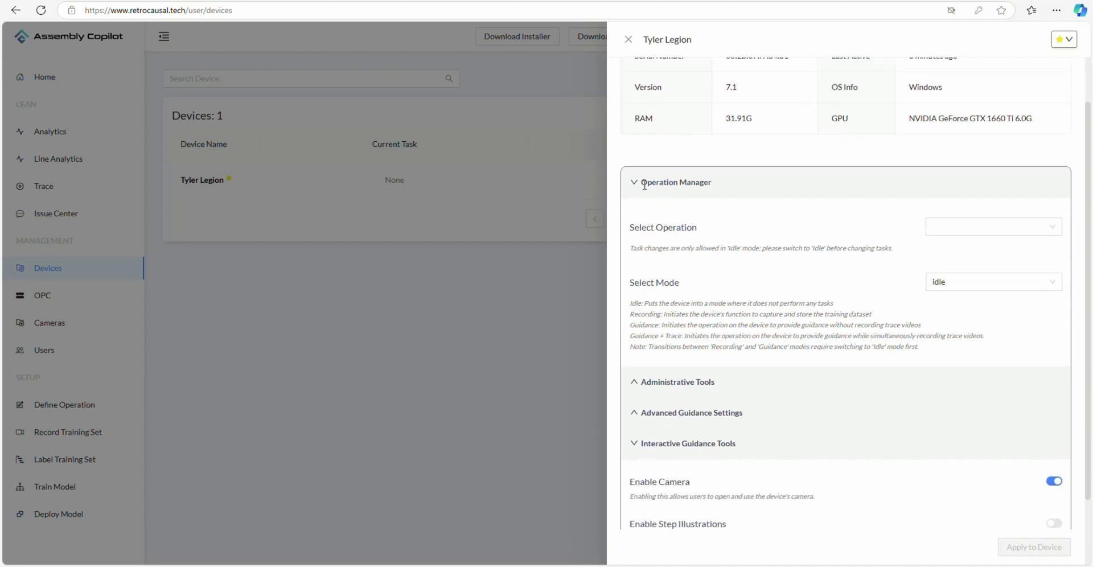
pyautogui.click(985, 229)
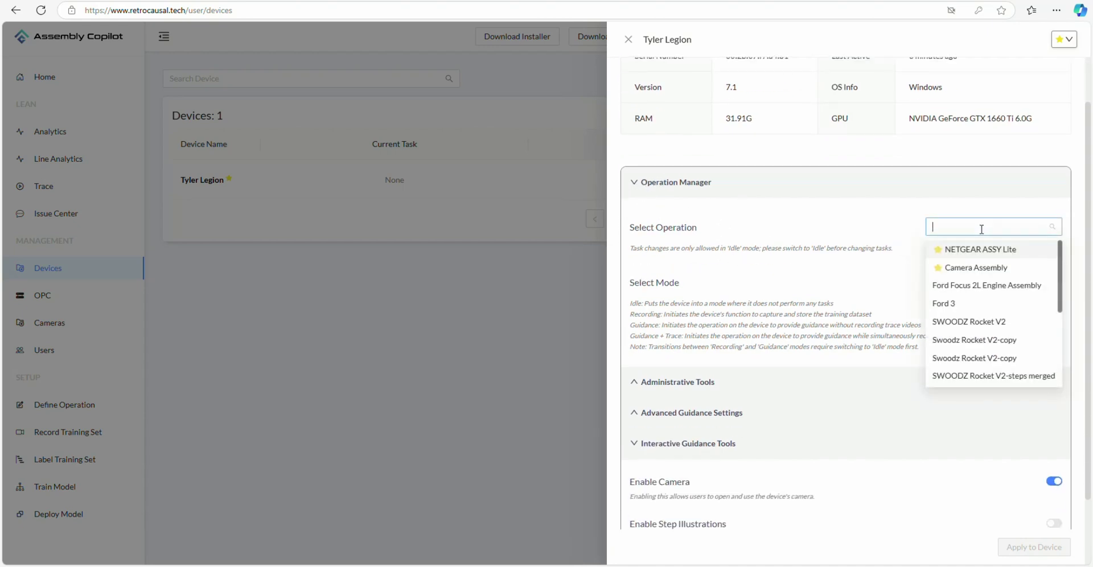
pyautogui.scroll(-5, 983, 296)
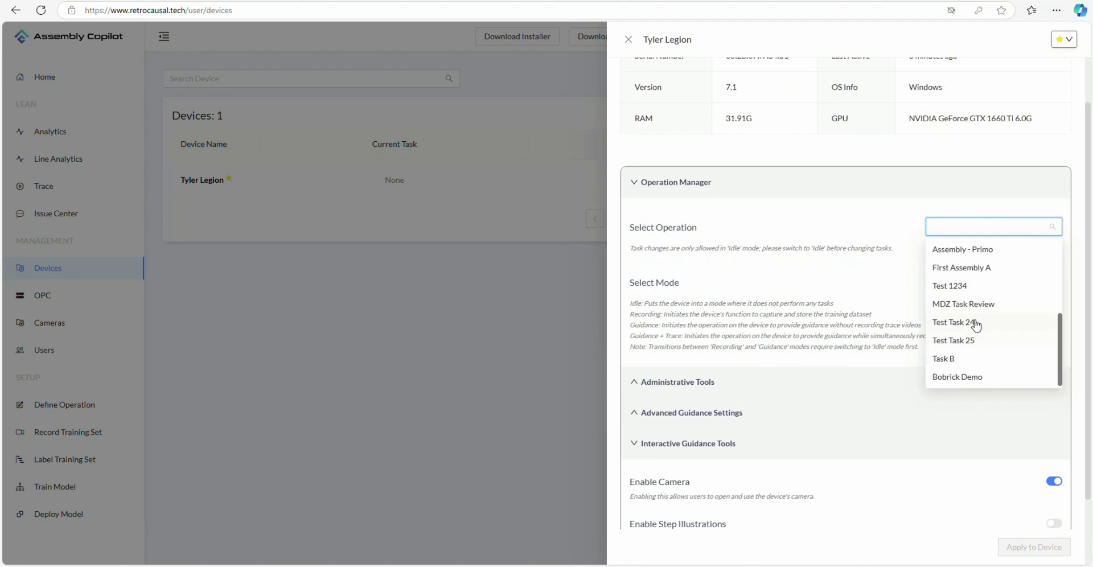
pyautogui.click(980, 340)
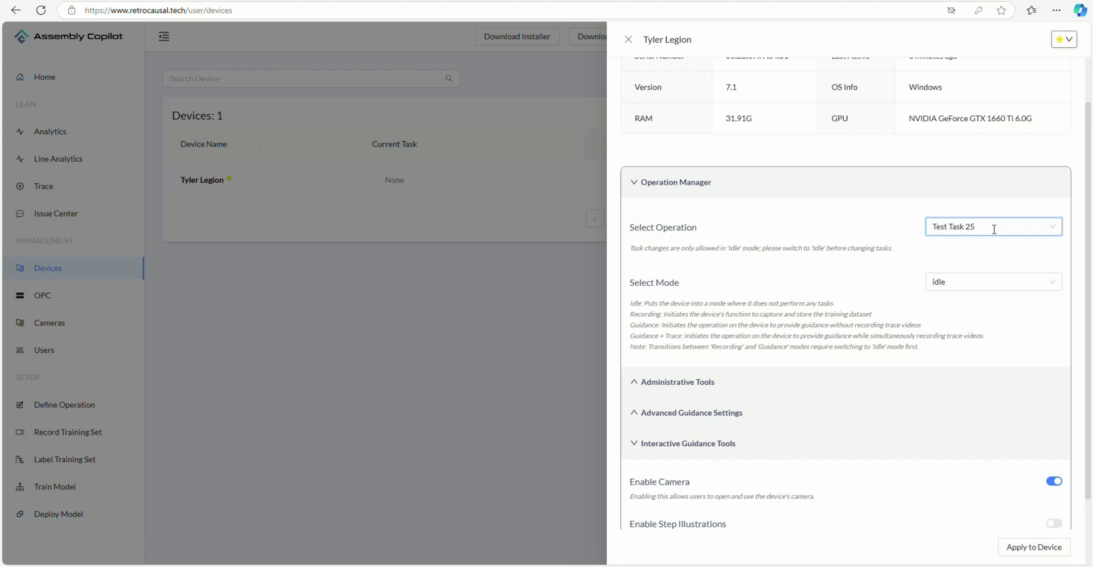
pyautogui.click(976, 285)
pyautogui.click(948, 283)
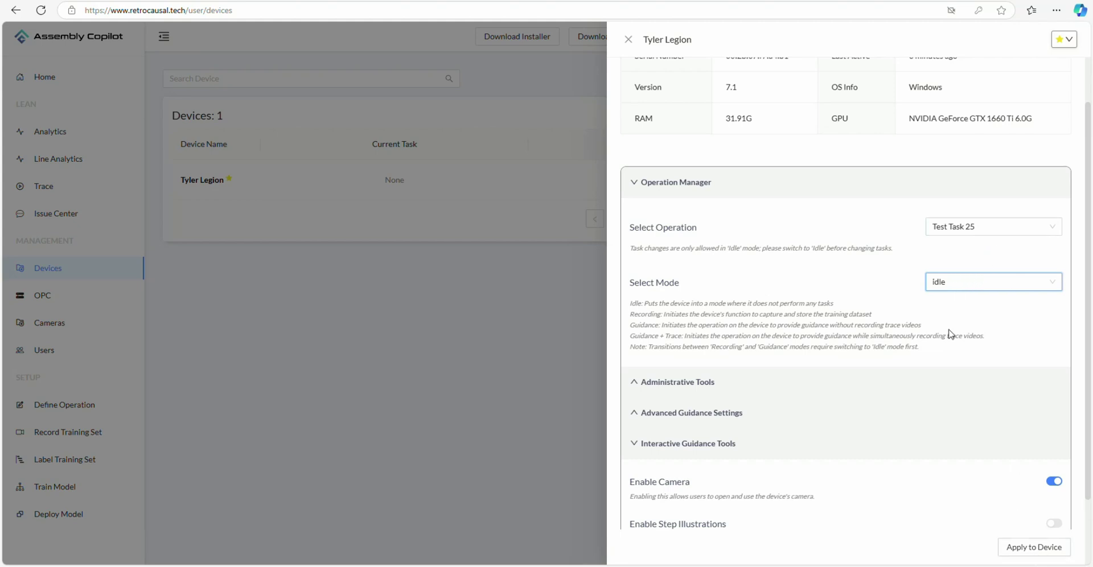
pyautogui.click(991, 227)
pyautogui.click(964, 340)
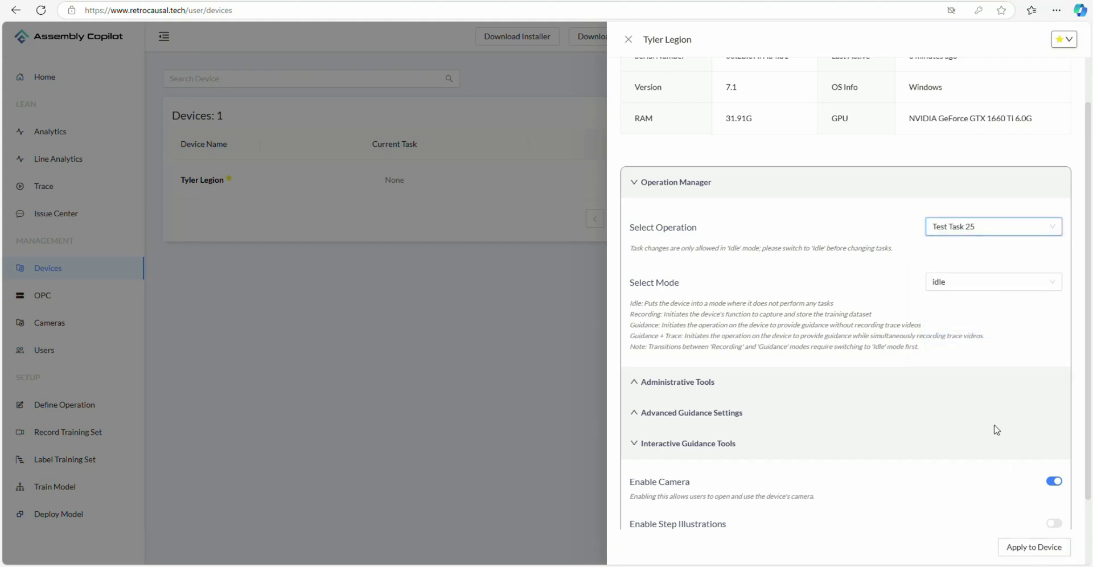
pyautogui.click(1024, 548)
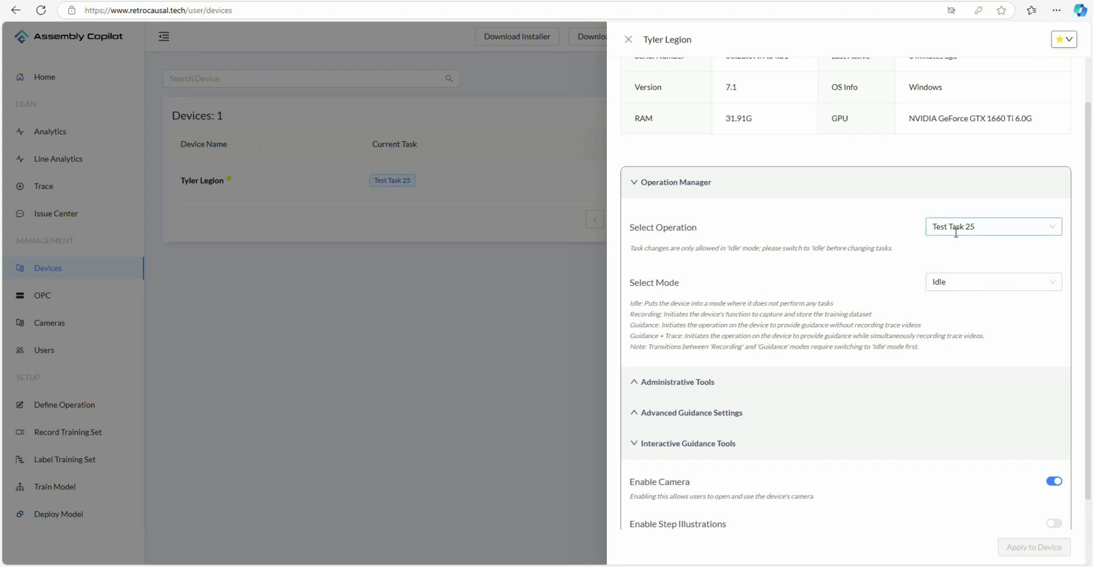
# Step: Set the device's operating mode to Guidance + Trace after trying the Guidance option
pyautogui.click(976, 288)
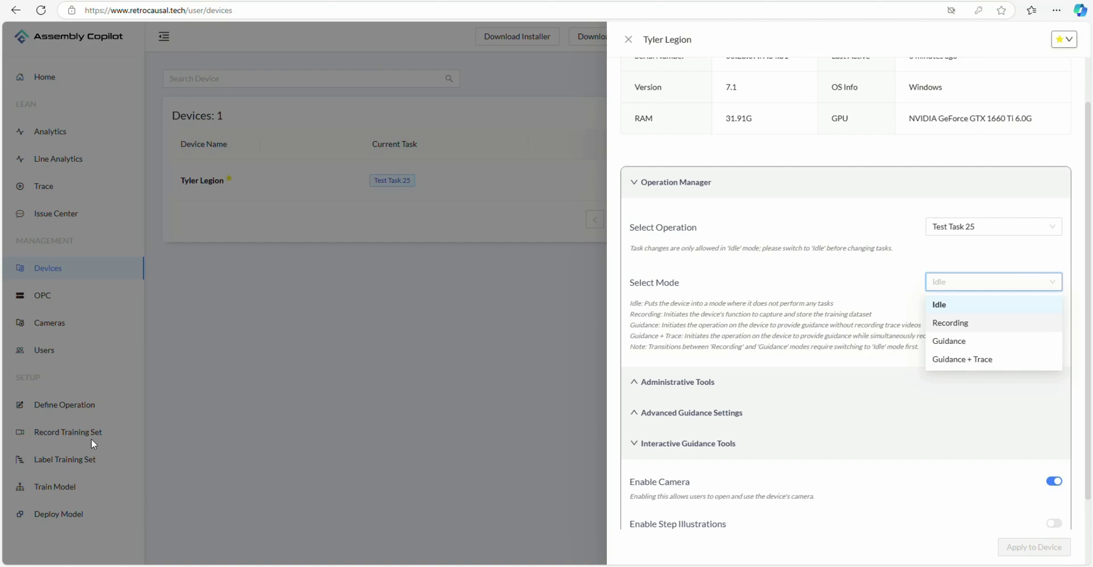
pyautogui.click(968, 340)
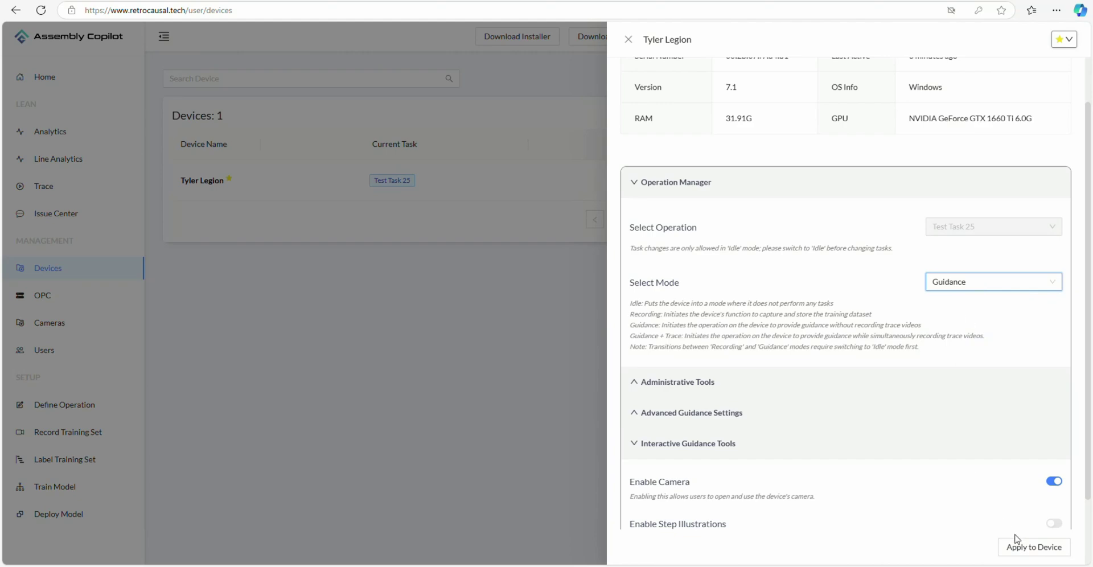
pyautogui.click(982, 290)
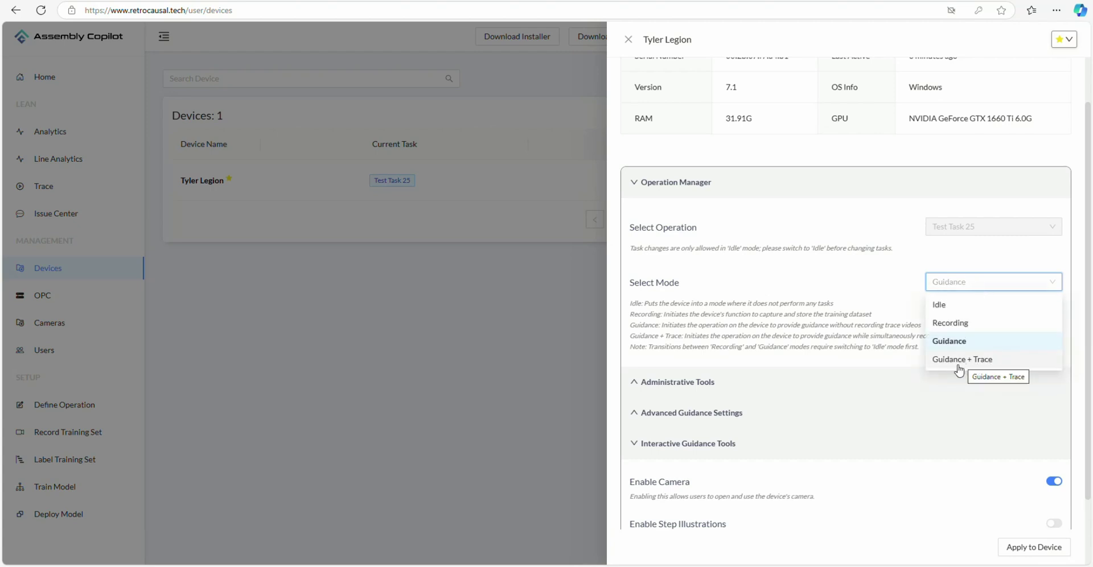
pyautogui.click(988, 363)
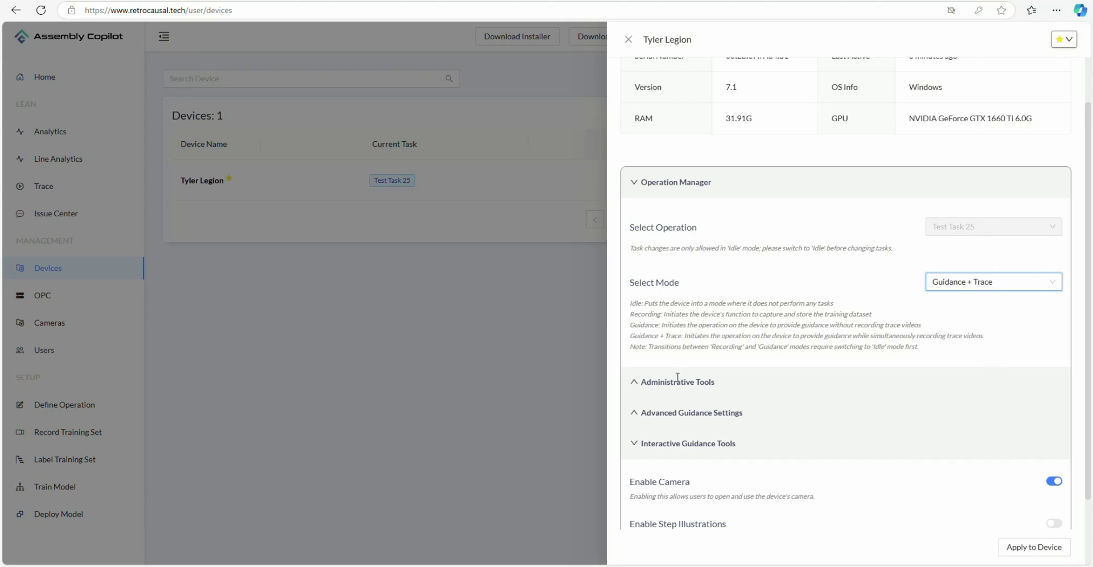
# Step: Expand Administrative Tools and switch Manage Online off and back on, twice
pyautogui.click(637, 385)
pyautogui.scroll(-2, 820, 394)
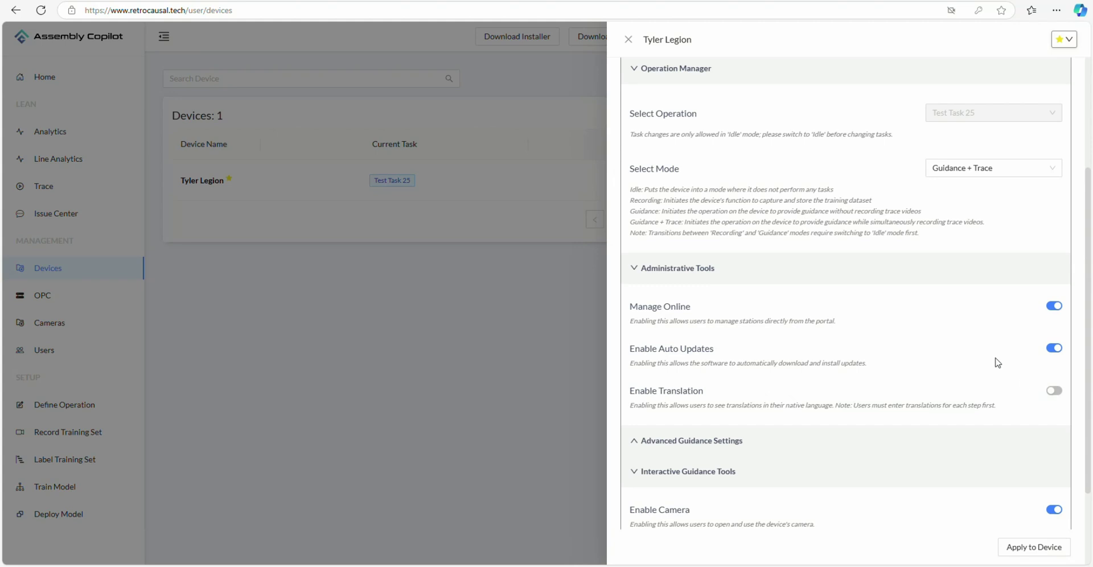
pyautogui.click(1054, 307)
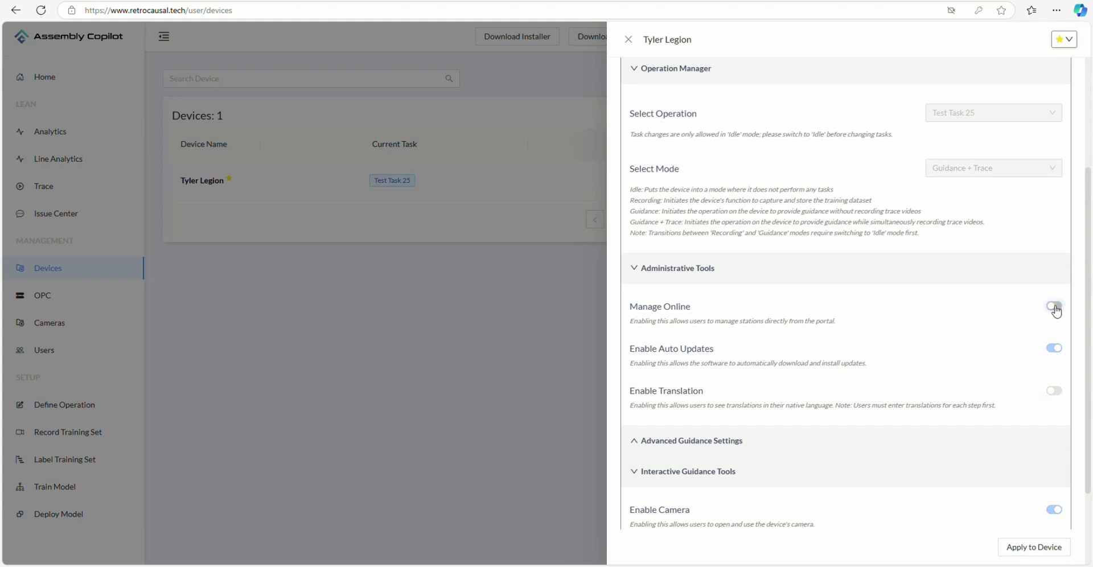
pyautogui.click(1055, 307)
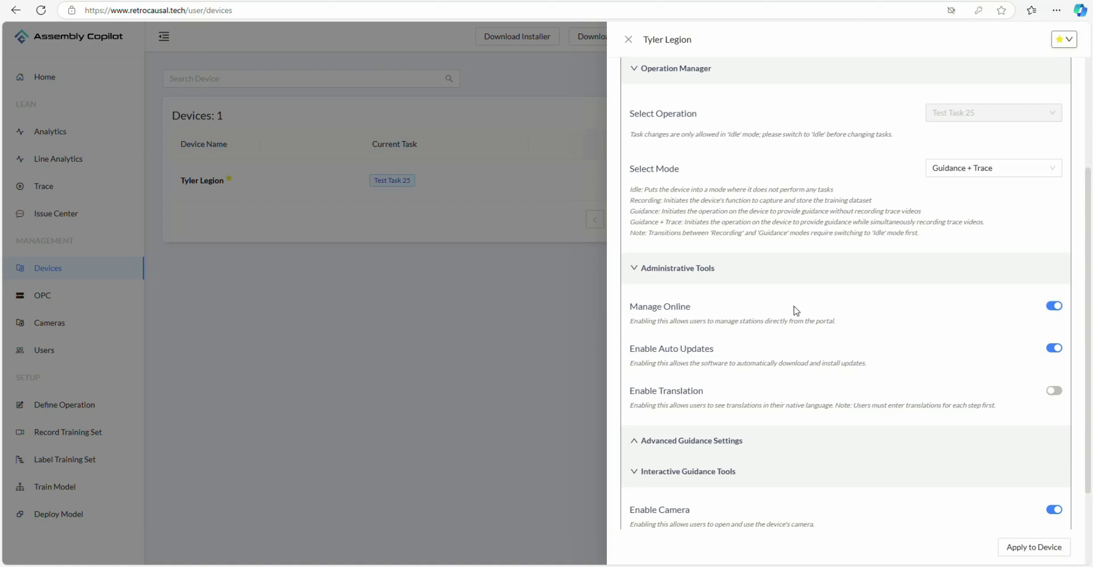
pyautogui.click(1055, 307)
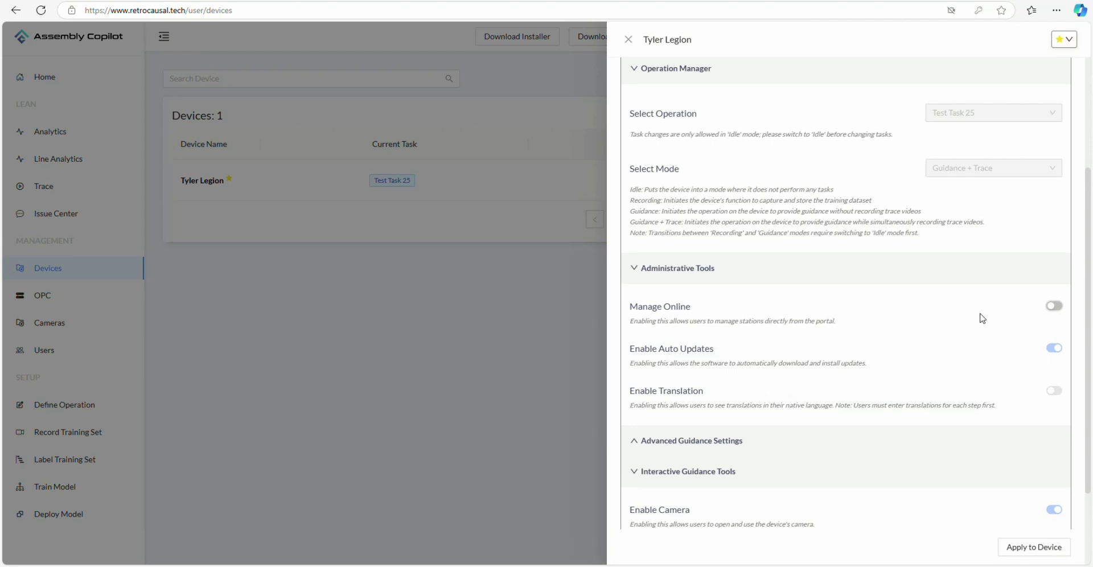
pyautogui.click(1055, 311)
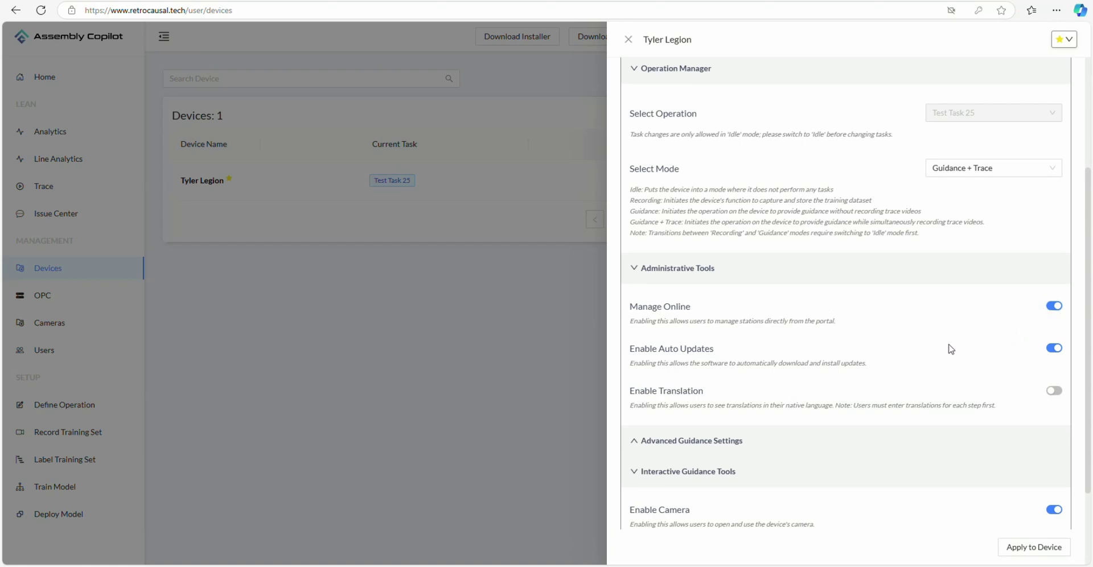
# Step: Switch Enable Auto Updates off and back on, and turn on Enable Translation
pyautogui.scroll(-1, 955, 349)
pyautogui.scroll(1, 963, 349)
pyautogui.scroll(-1, 966, 345)
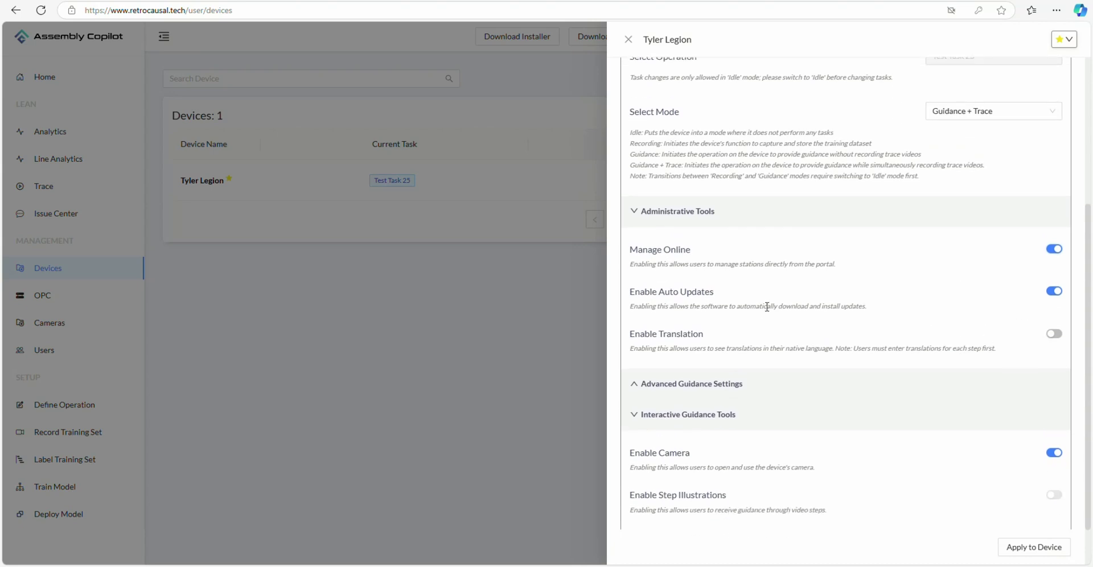
pyautogui.click(1058, 296)
pyautogui.click(1057, 297)
pyautogui.scroll(-1, 1030, 295)
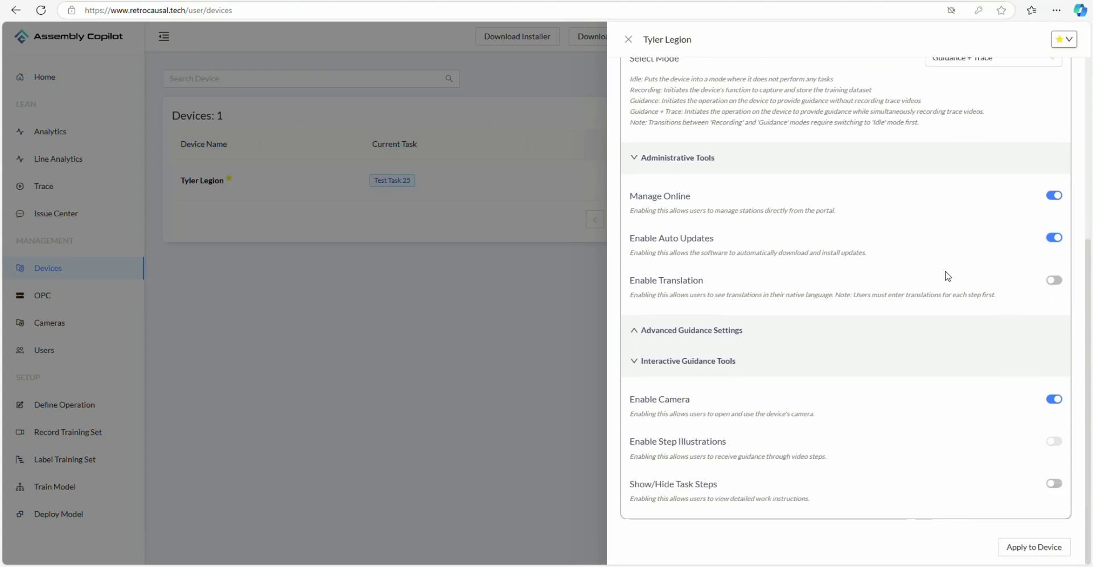
pyautogui.click(1054, 281)
# Step: Expand Advanced Guidance Settings and turn on Blur Face and Projector, switching AI Visualization on and off again
pyautogui.click(633, 335)
pyautogui.scroll(-2, 916, 375)
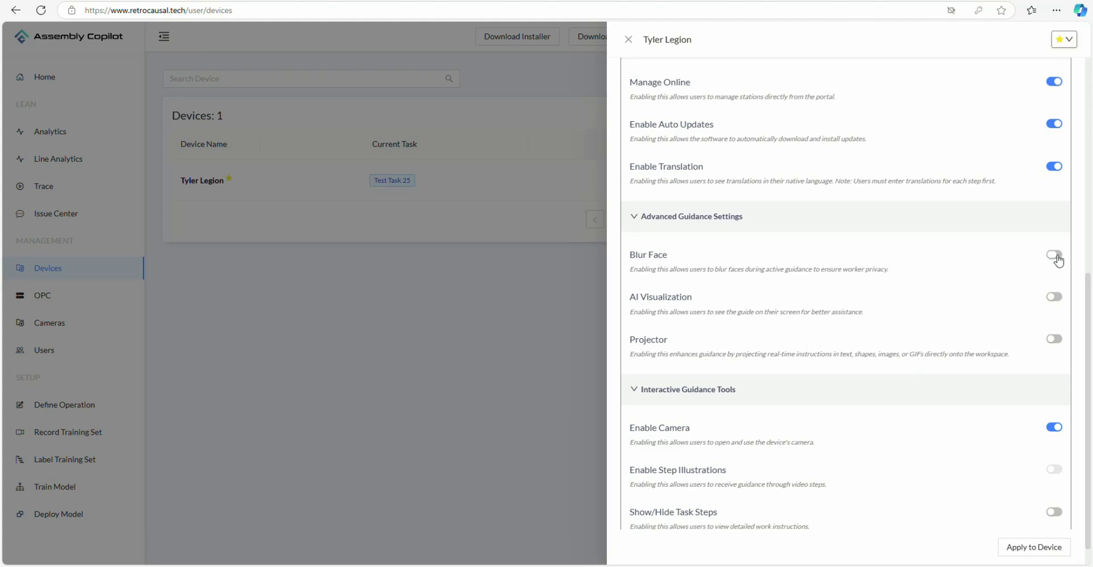
pyautogui.click(1057, 257)
pyautogui.click(1054, 297)
pyautogui.click(1055, 299)
pyautogui.scroll(-1, 1063, 354)
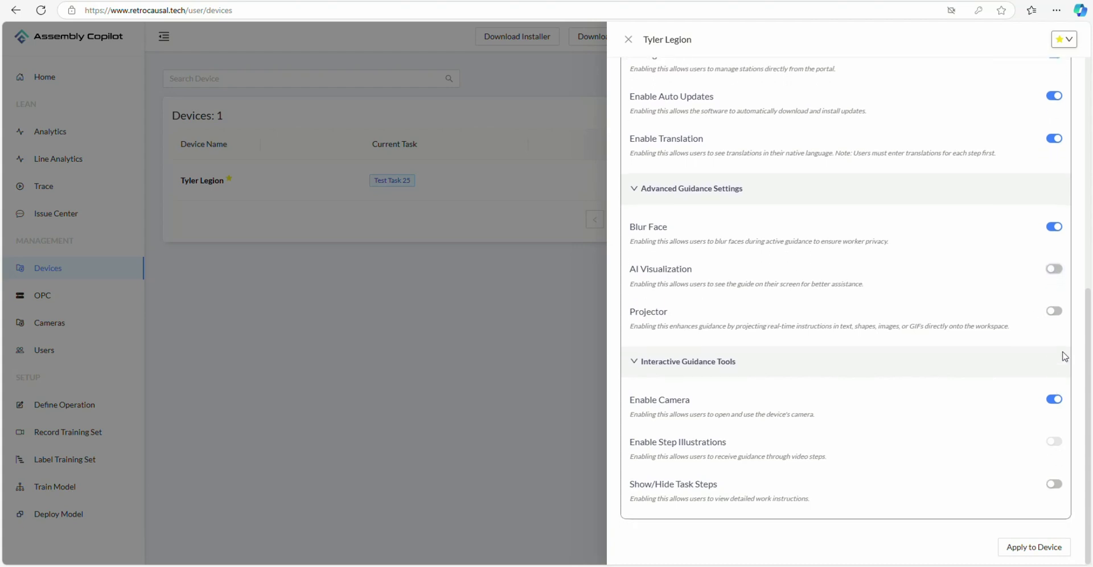
pyautogui.click(1054, 315)
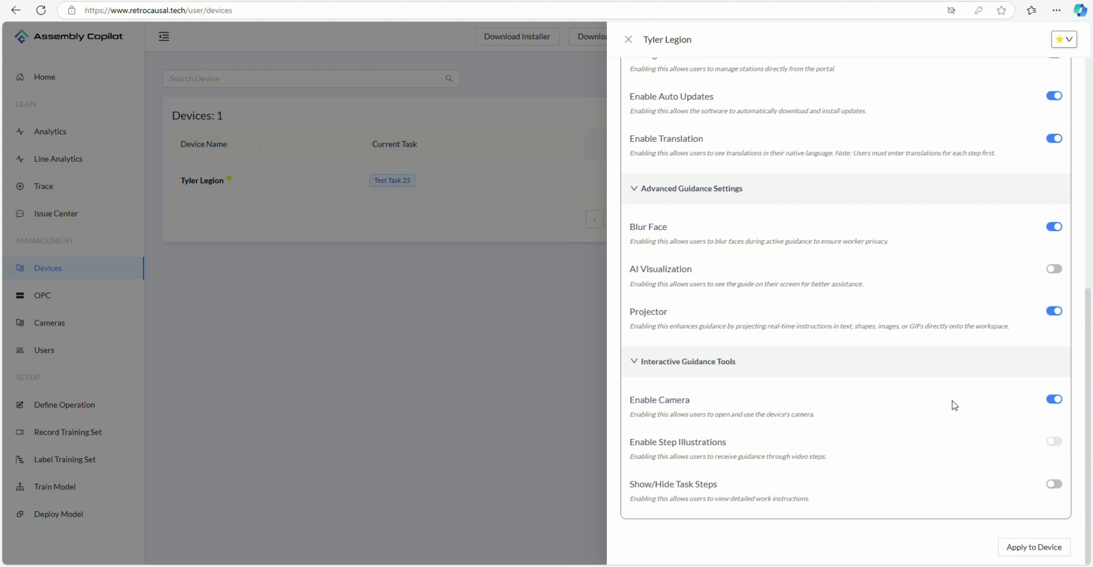
# Step: Toggle the Enable Camera setting under Interactive Guidance Tools
pyautogui.click(1054, 399)
pyautogui.scroll(5, 1025, 496)
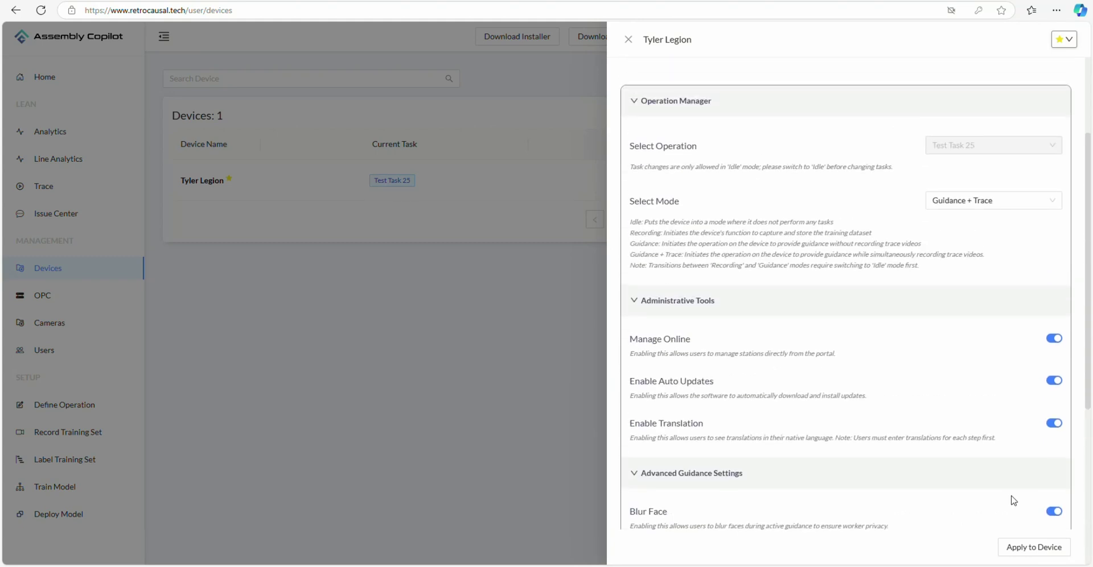
# Step: Review the operating modes available for the device and choose Guidance + Trace
pyautogui.click(1008, 205)
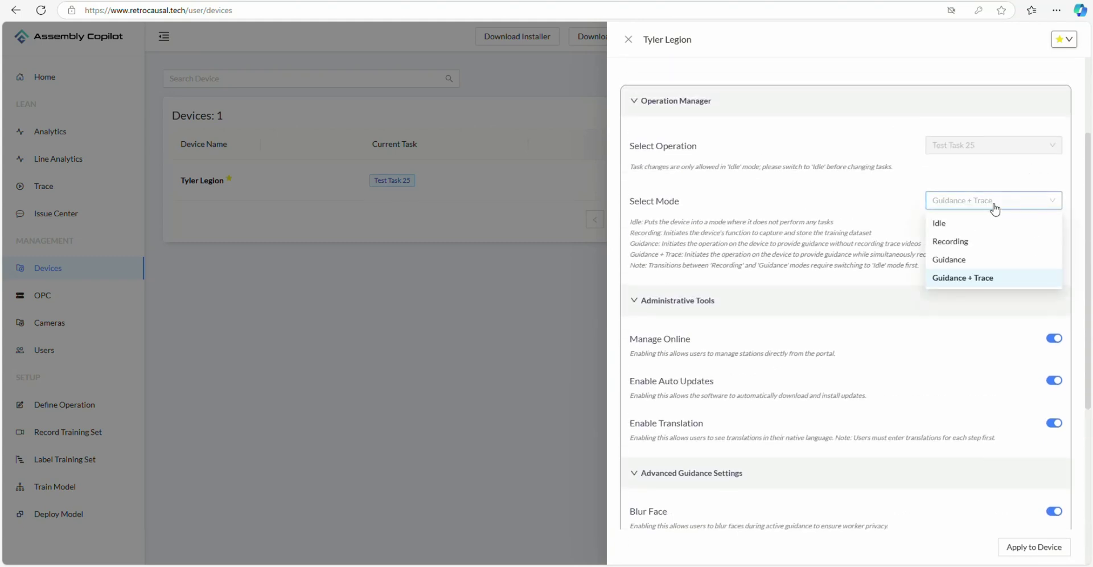
pyautogui.click(976, 204)
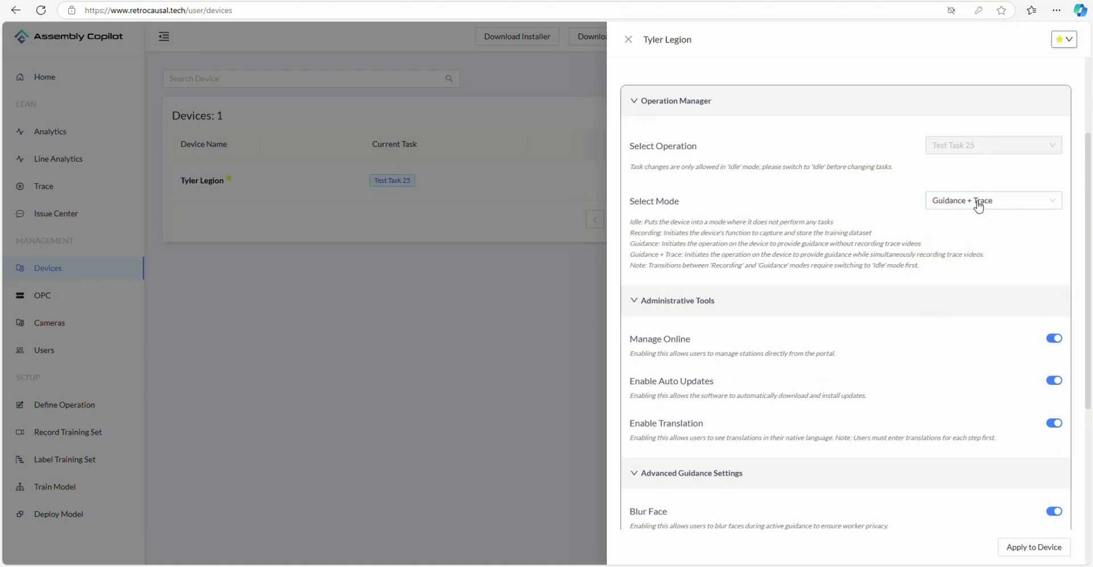
pyautogui.click(977, 203)
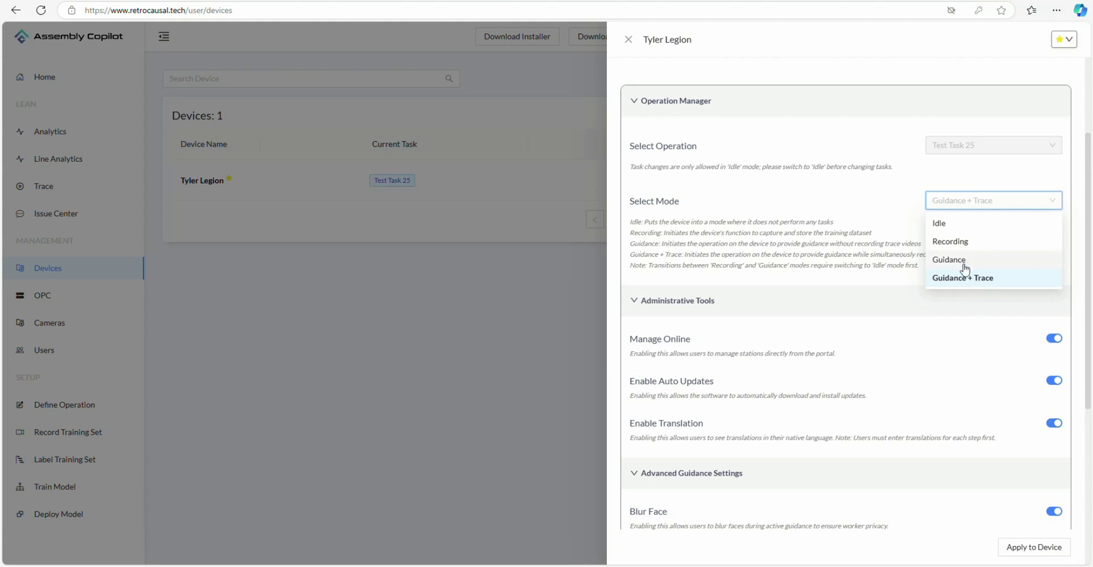
pyautogui.click(830, 222)
pyautogui.click(999, 209)
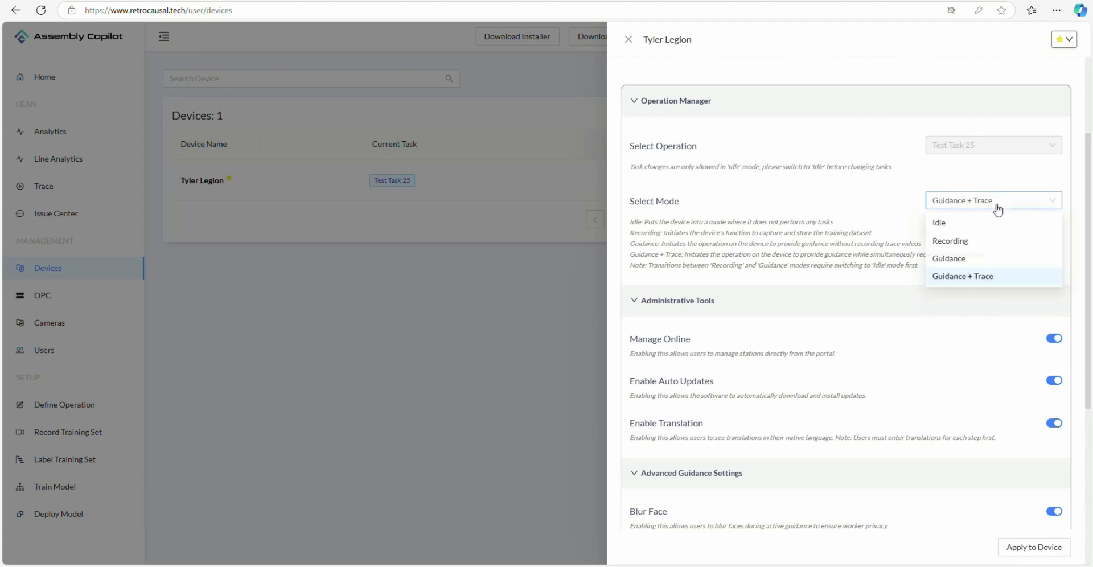
pyautogui.click(964, 284)
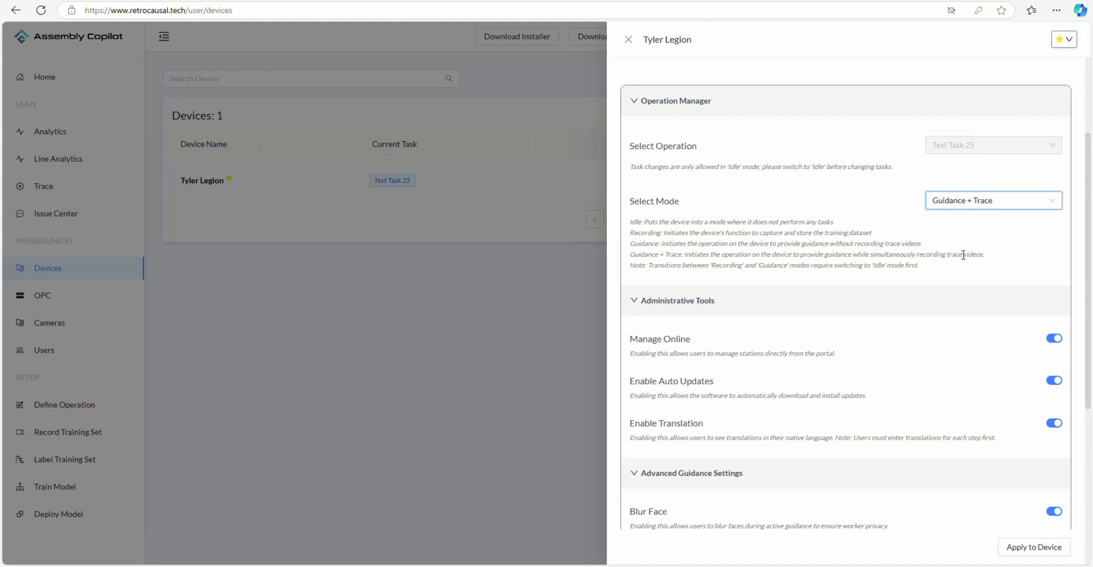
# Step: Review the administrative, advanced guidance and interactive guidance settings, and close the device settings without applying them
pyautogui.scroll(-2, 977, 250)
pyautogui.scroll(-3, 1005, 489)
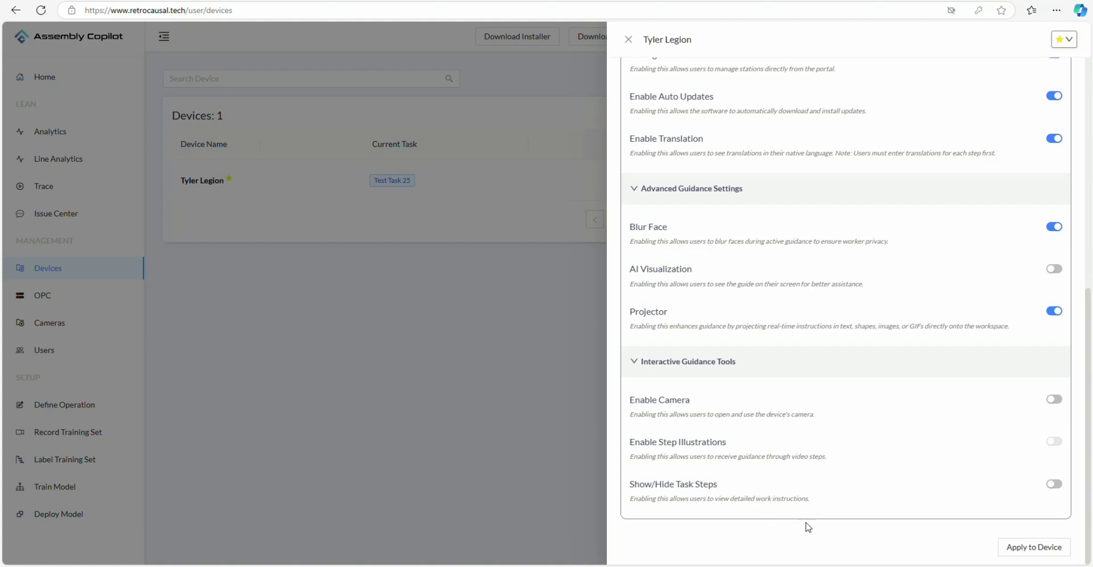
pyautogui.scroll(7, 712, 405)
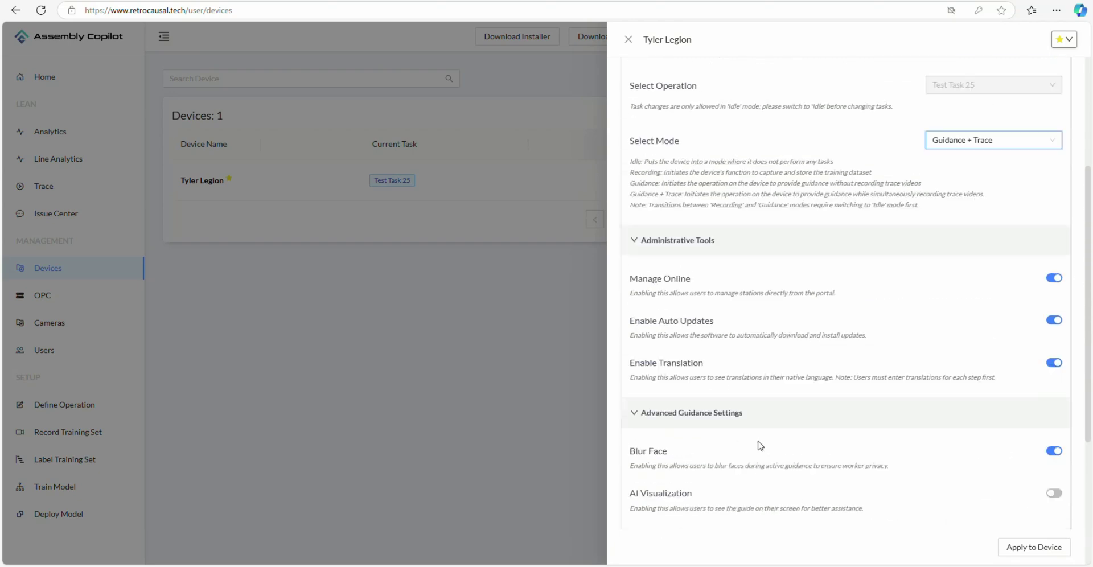
pyautogui.click(629, 40)
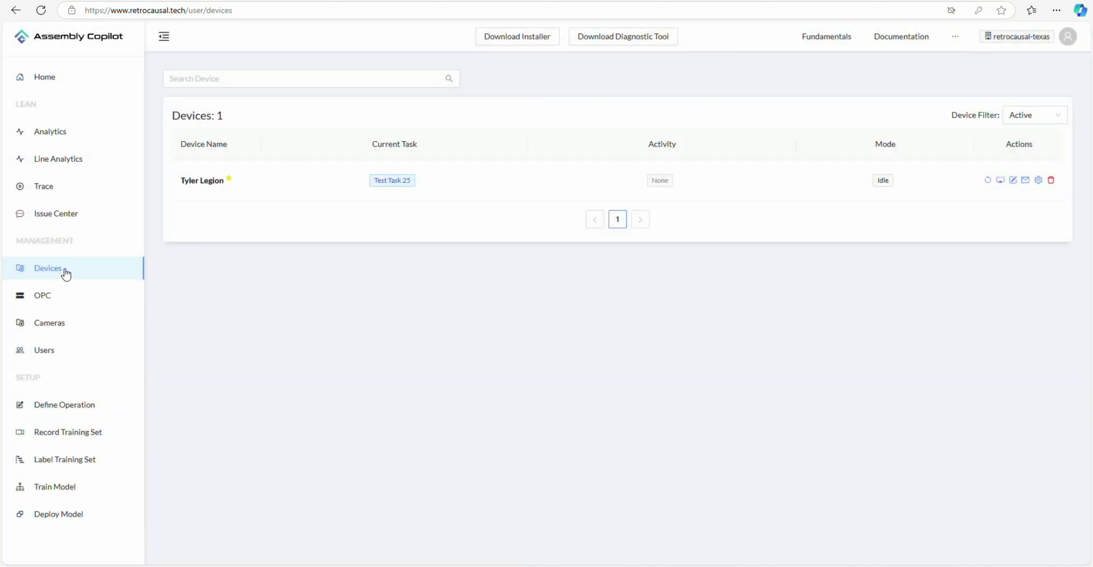